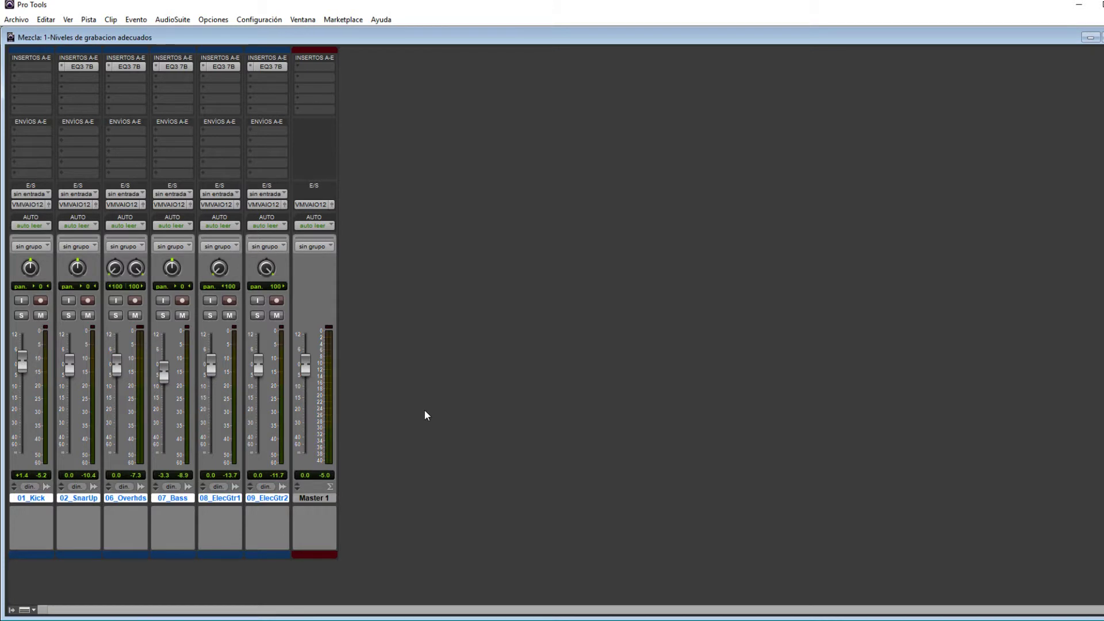
- Play the mix briefly to hear the tracks before equalizing
key("space")
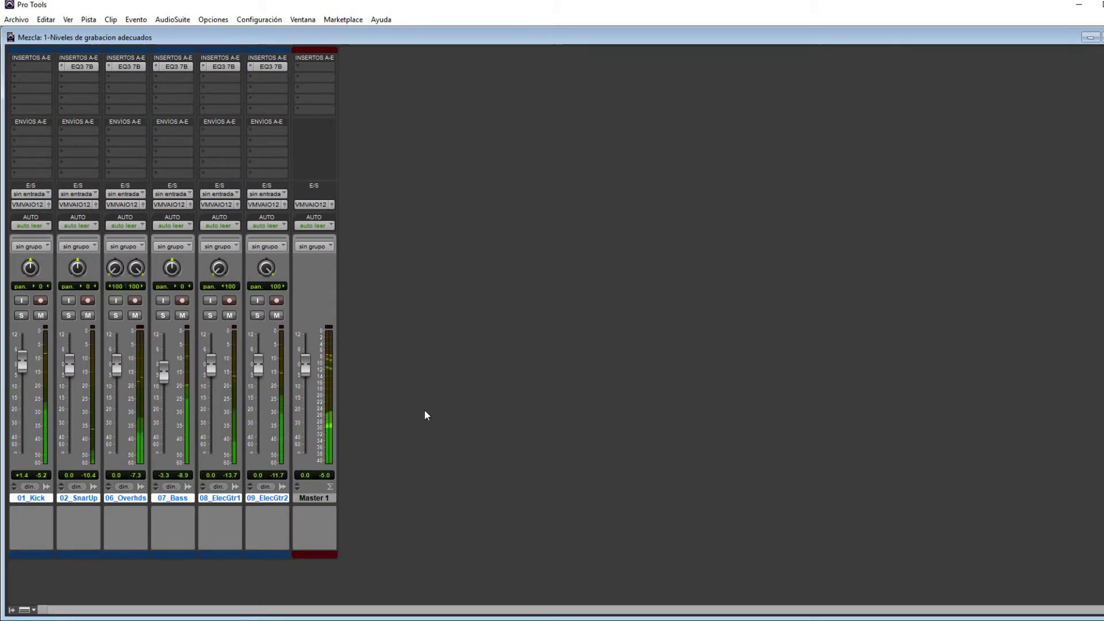
key("space")
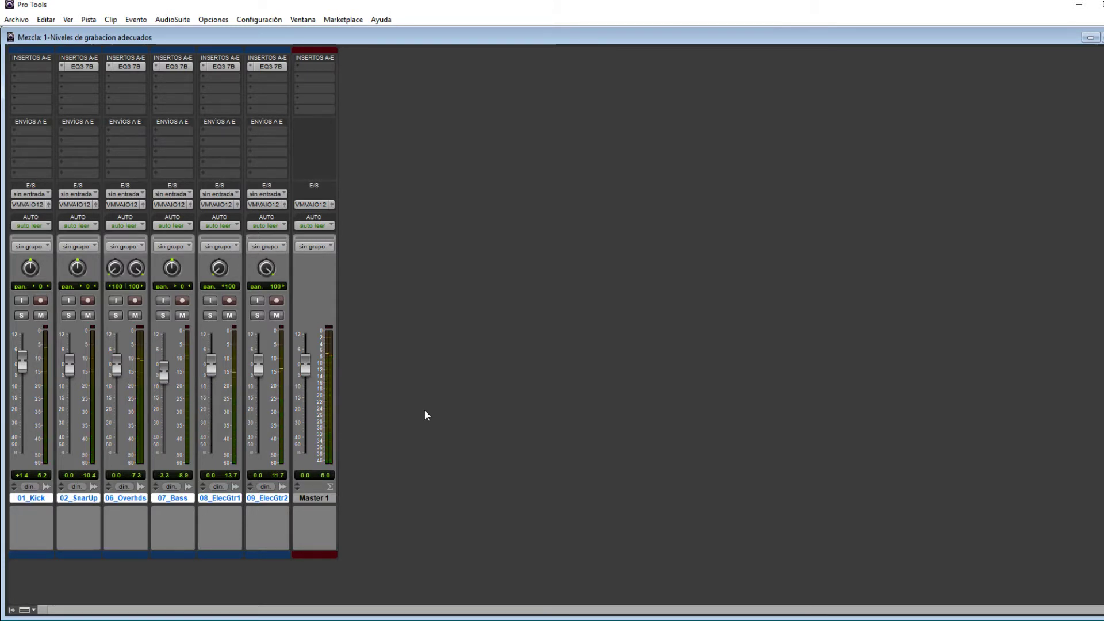
key("space")
- Open the snare track's EQ3 7-Band insert and enable its high-pass filter at 100 Hz
left_click(84, 68)
left_click_drag(762, 107, 455, 78)
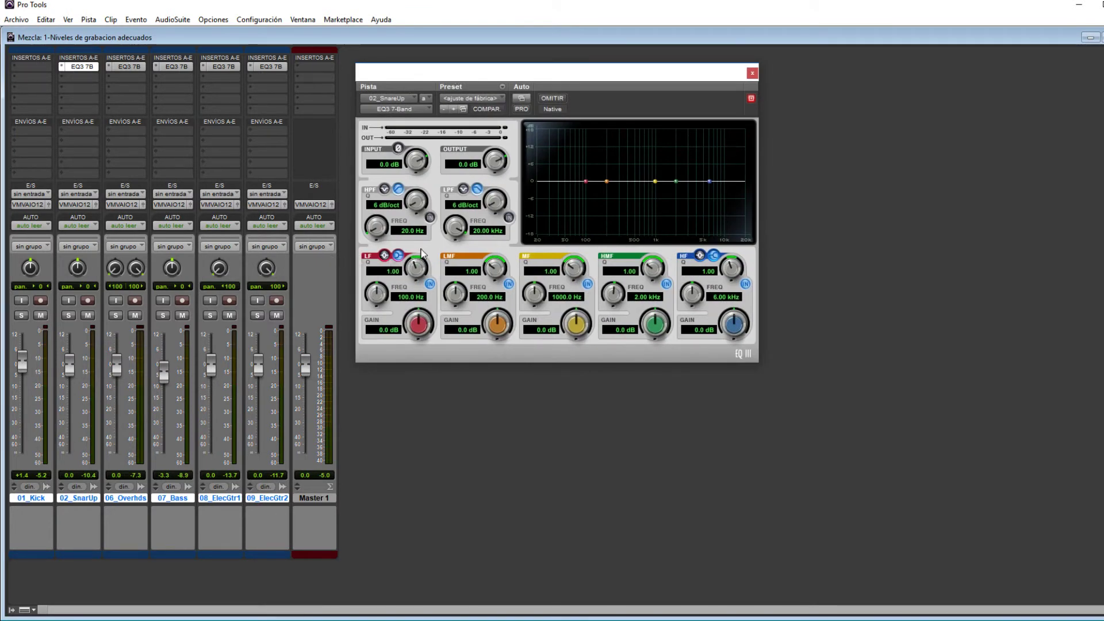
left_click(430, 217)
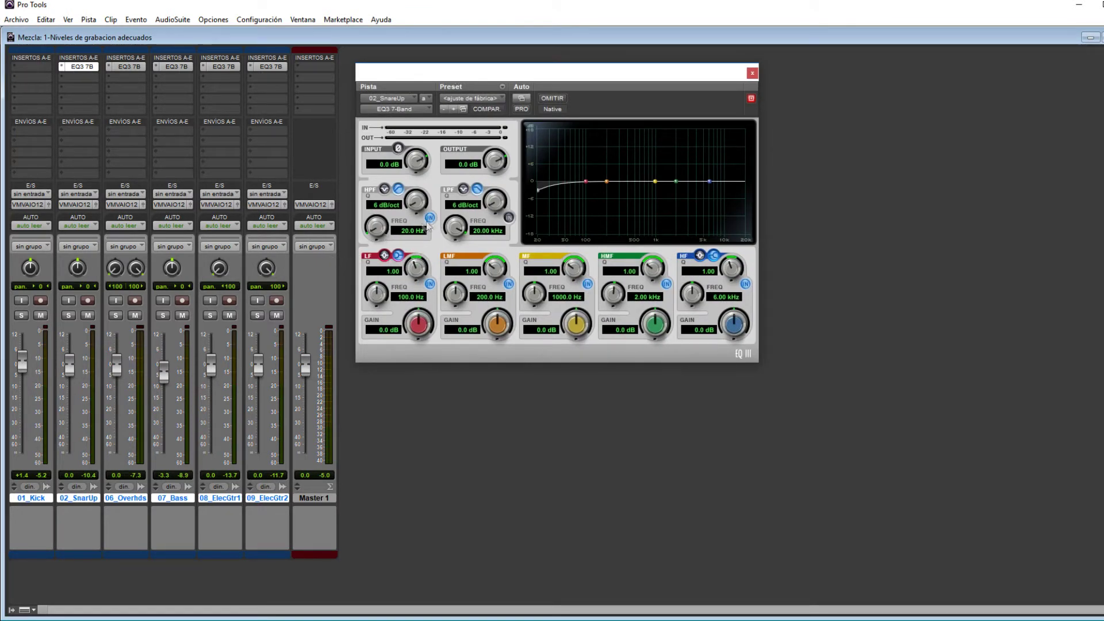
left_click_drag(384, 231, 377, 226)
left_click(415, 231)
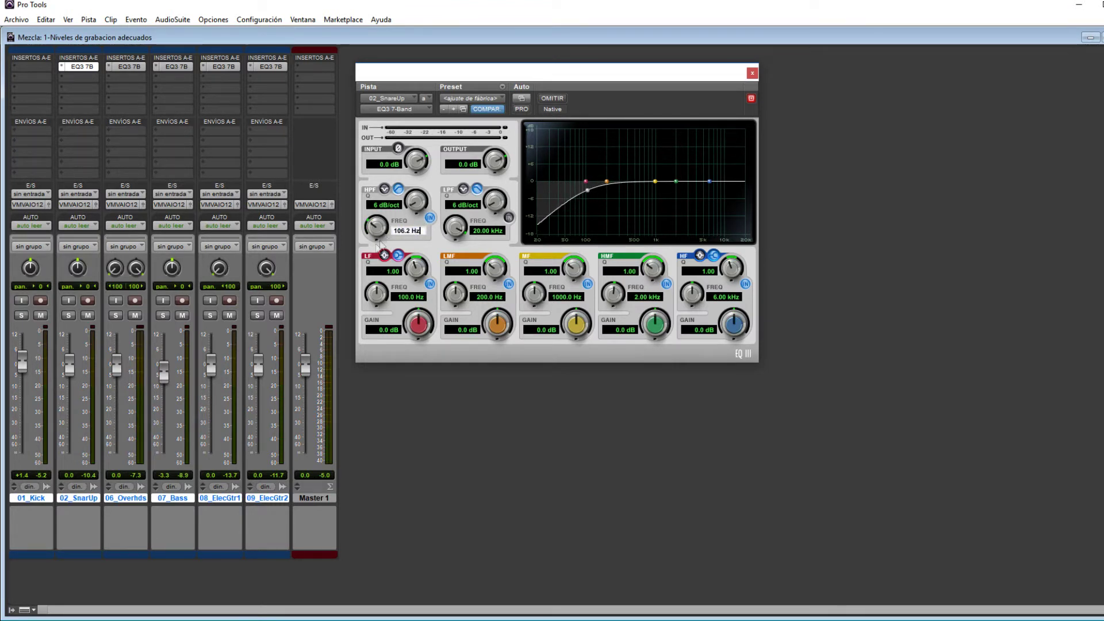
key("BackSpace")
type("100")
key("Return")
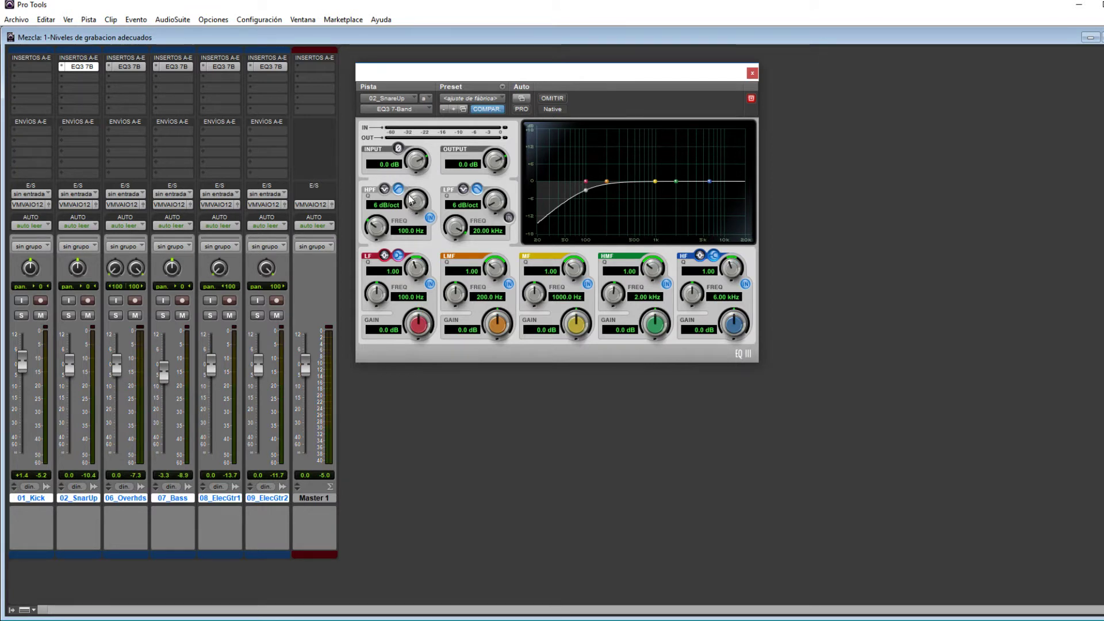
- Set the snare high-pass filter's slope to 12 dB/oct and close the EQ
left_click(391, 205)
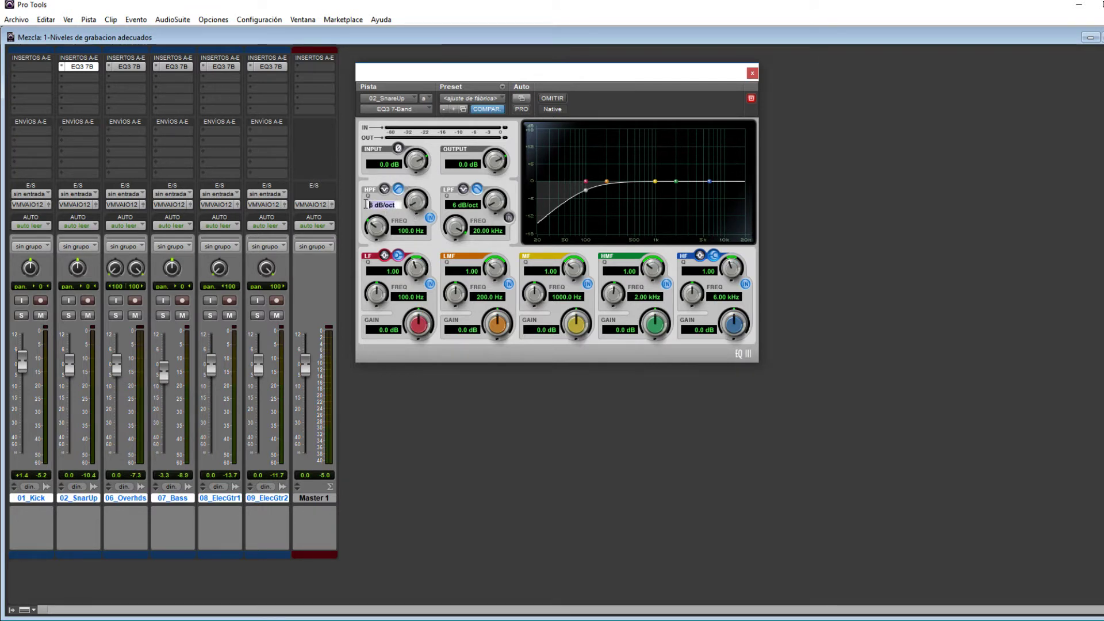
type("12")
key("Return")
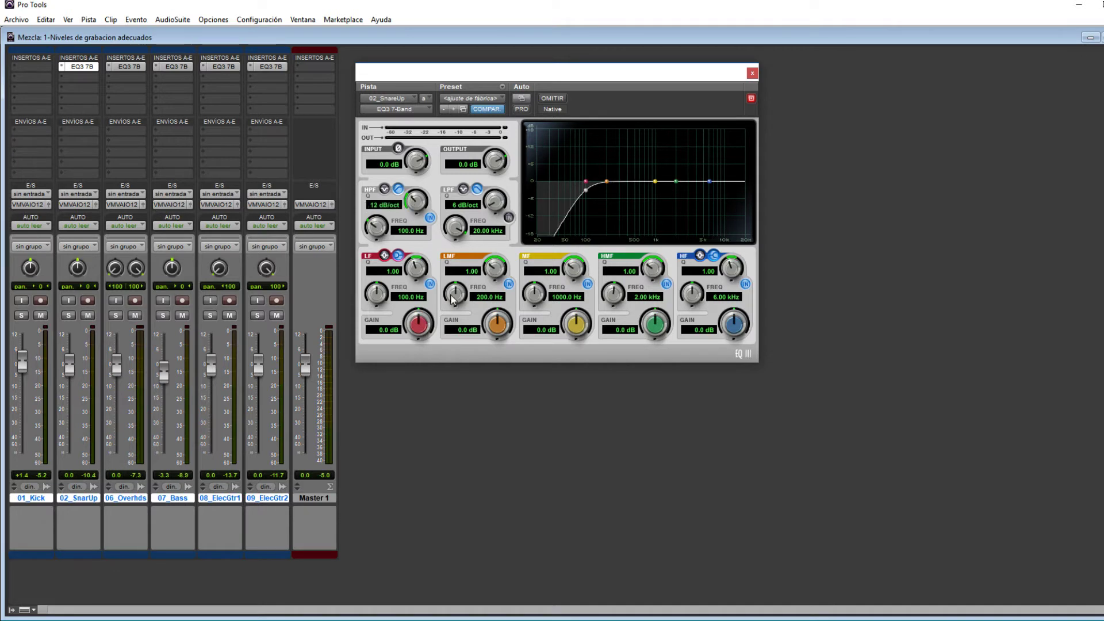
left_click(751, 74)
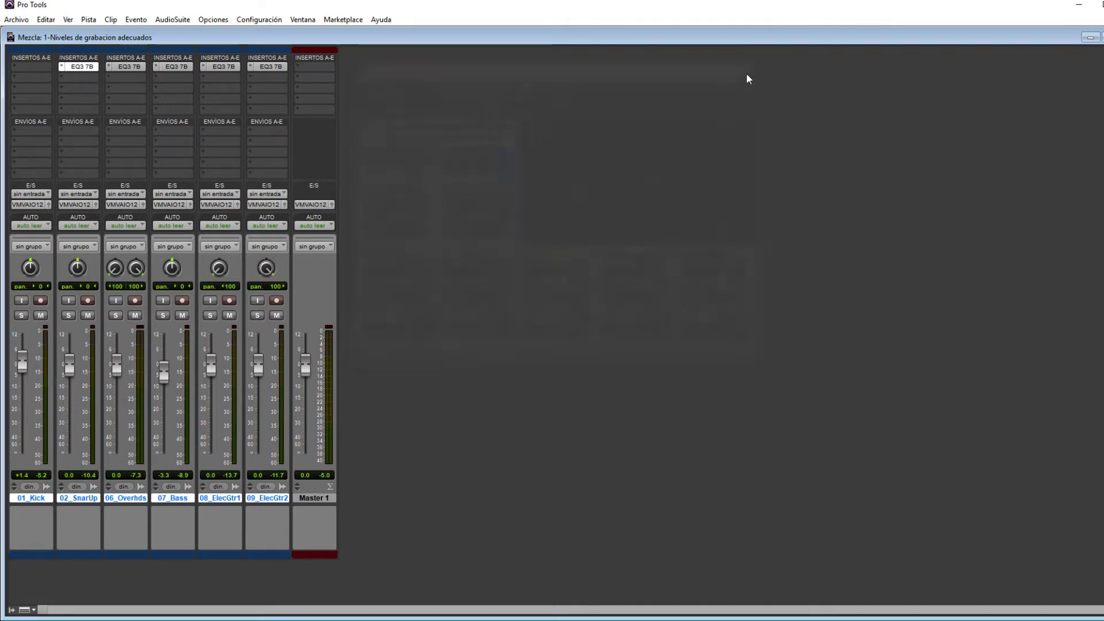
- In the overheads track's EQ, set the LF band's frequency to 250 Hz and its Q to 2.00
left_click(128, 67)
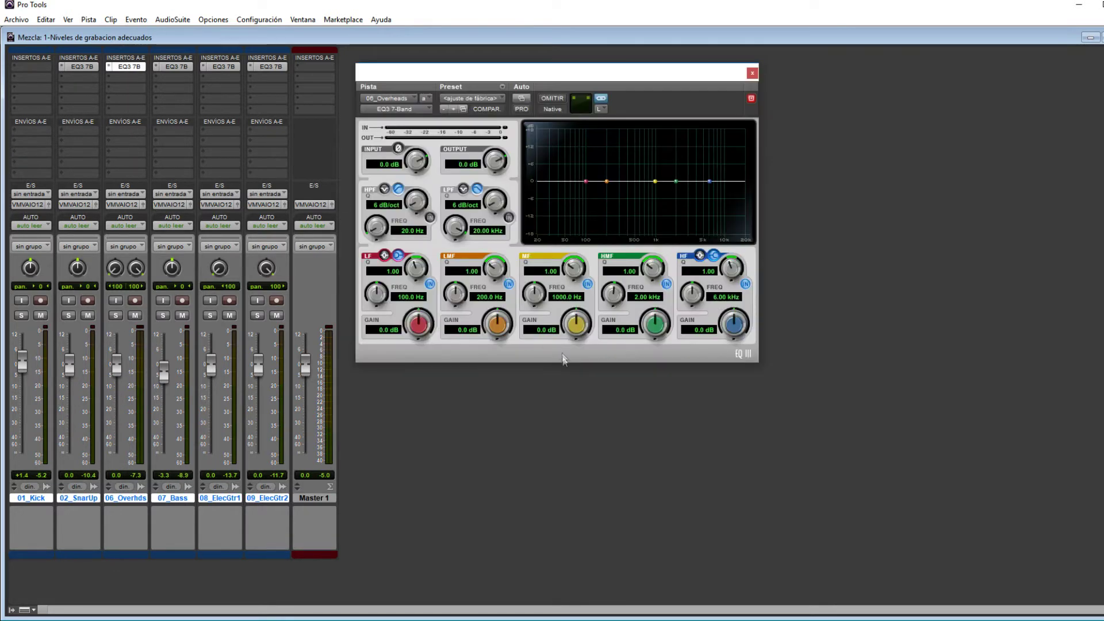
left_click_drag(377, 295, 386, 263)
left_click(399, 296)
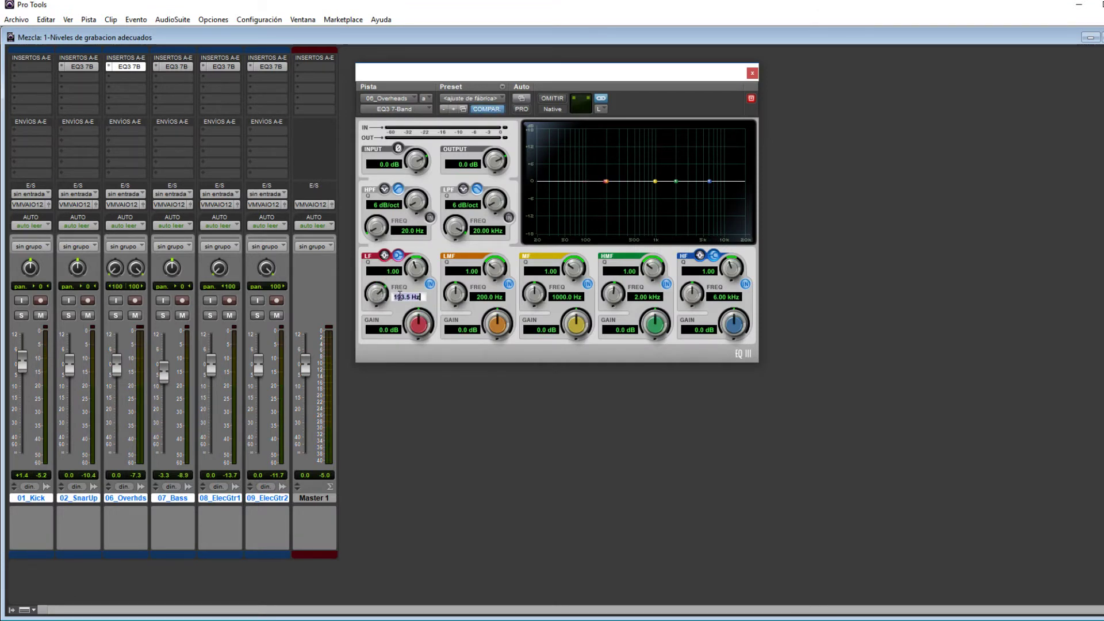
type("250")
key("Return")
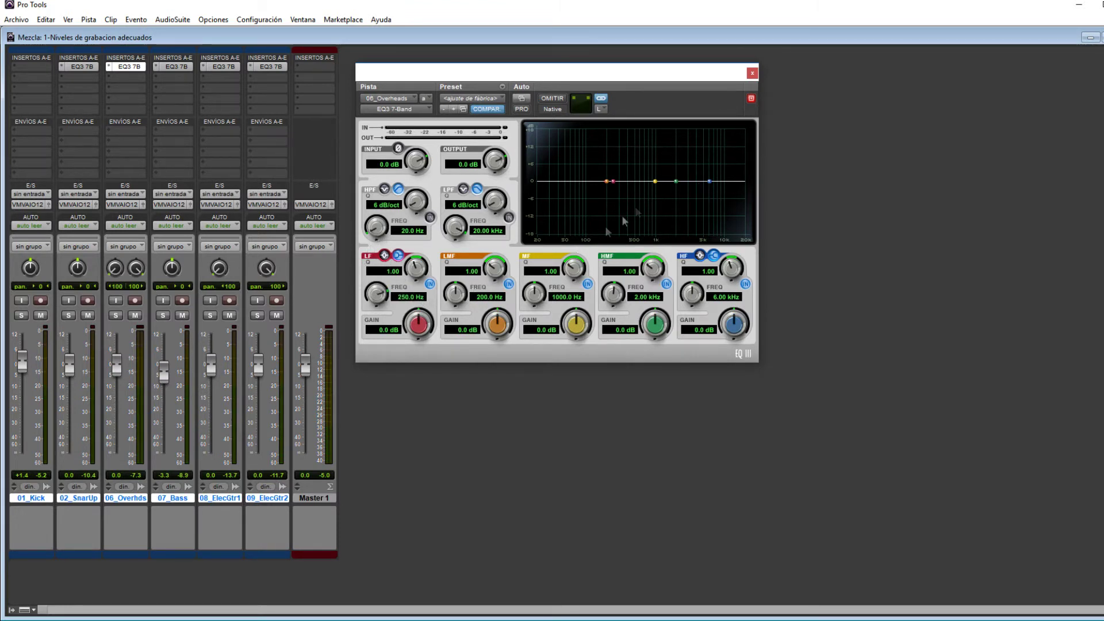
left_click(752, 73)
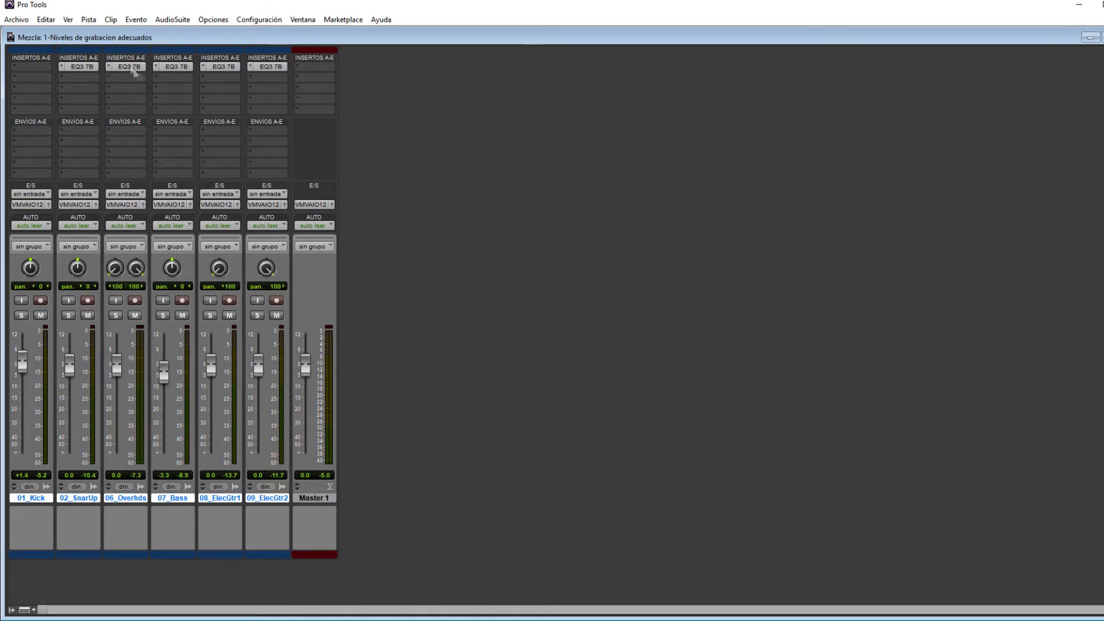
left_click(124, 66)
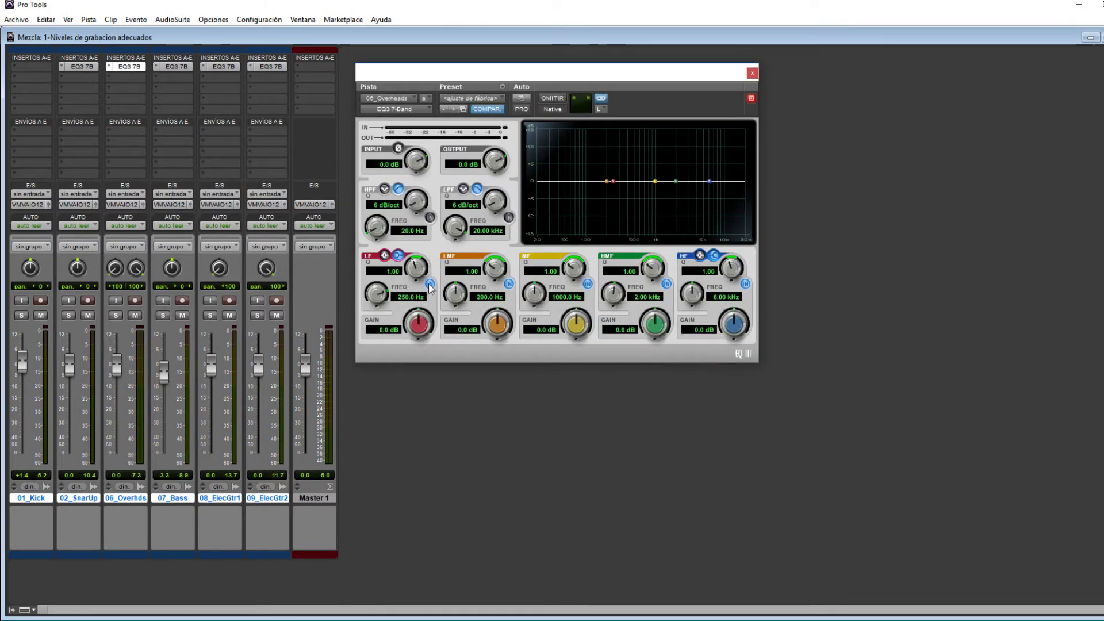
left_click_drag(418, 257, 424, 224)
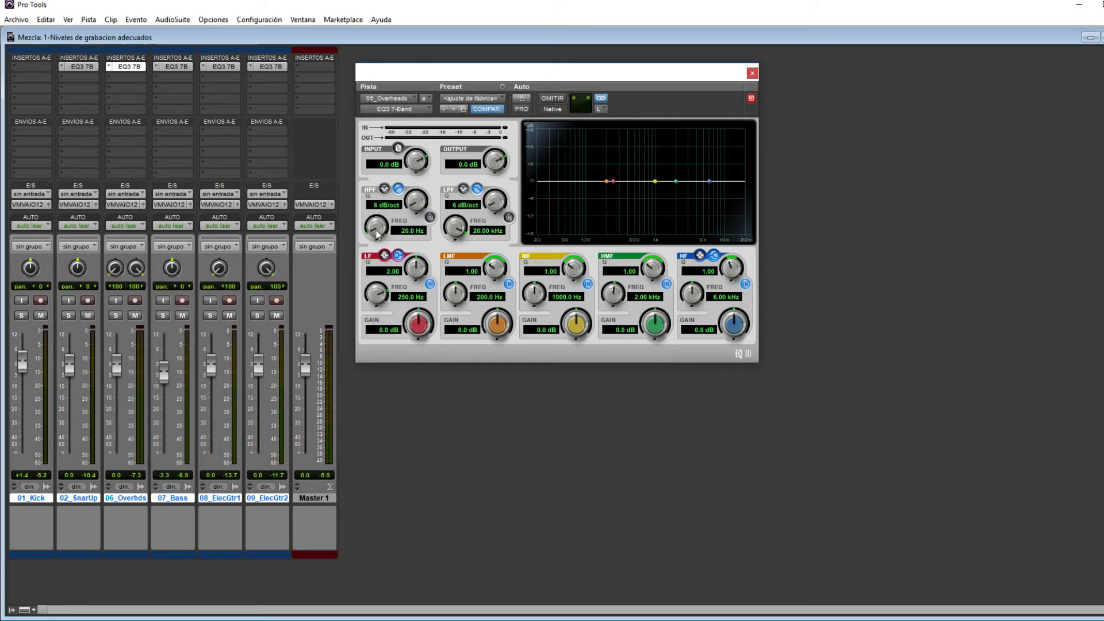
- Enable the overheads EQ's high-pass filter at 250 Hz with a 12 dB/oct slope, and close the EQ
left_click_drag(376, 226, 377, 217)
left_click(405, 231)
type("250")
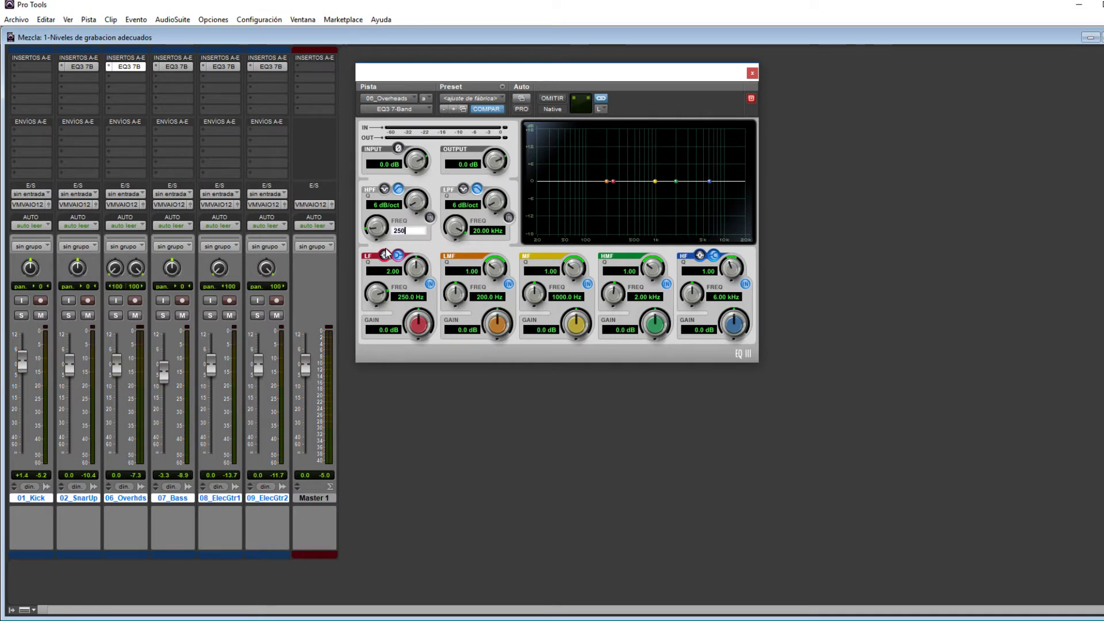
key("Return")
left_click(429, 218)
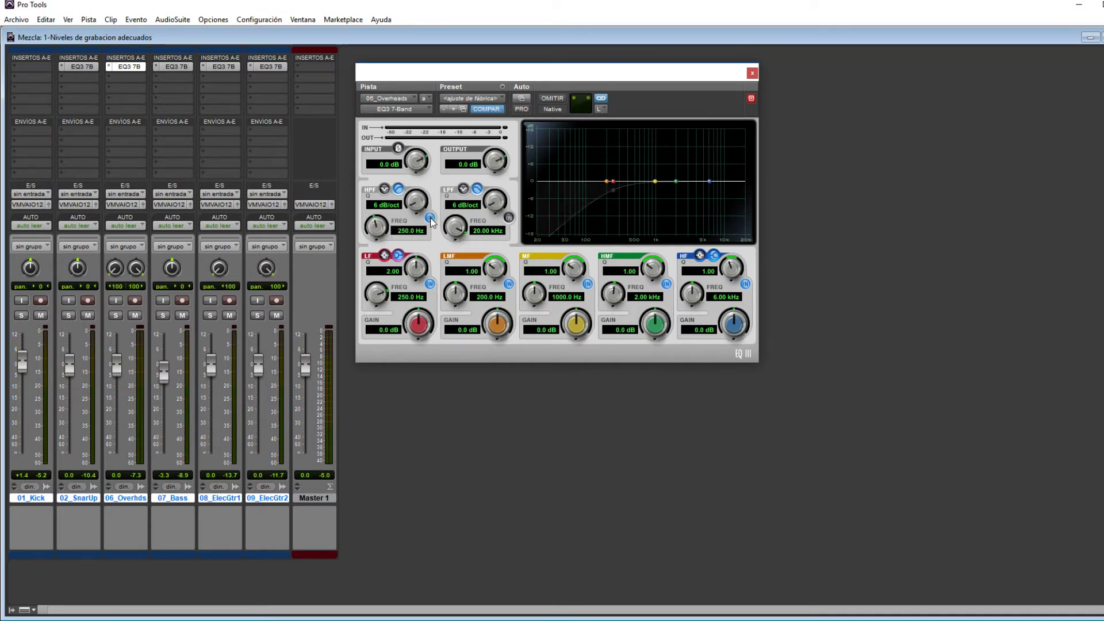
left_click_drag(412, 204, 424, 152)
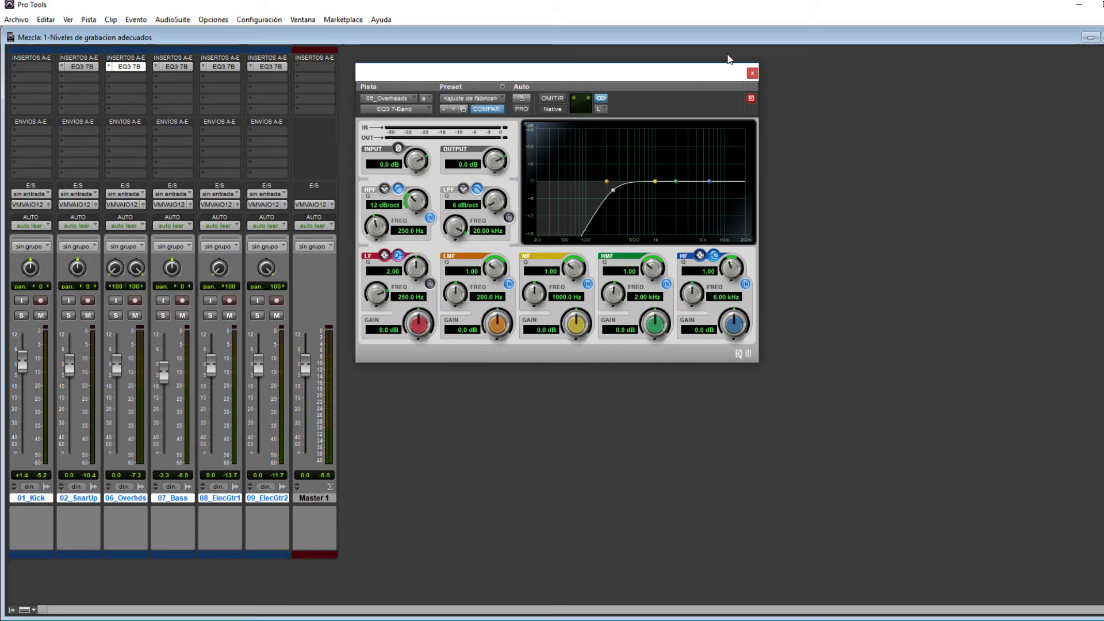
left_click(752, 73)
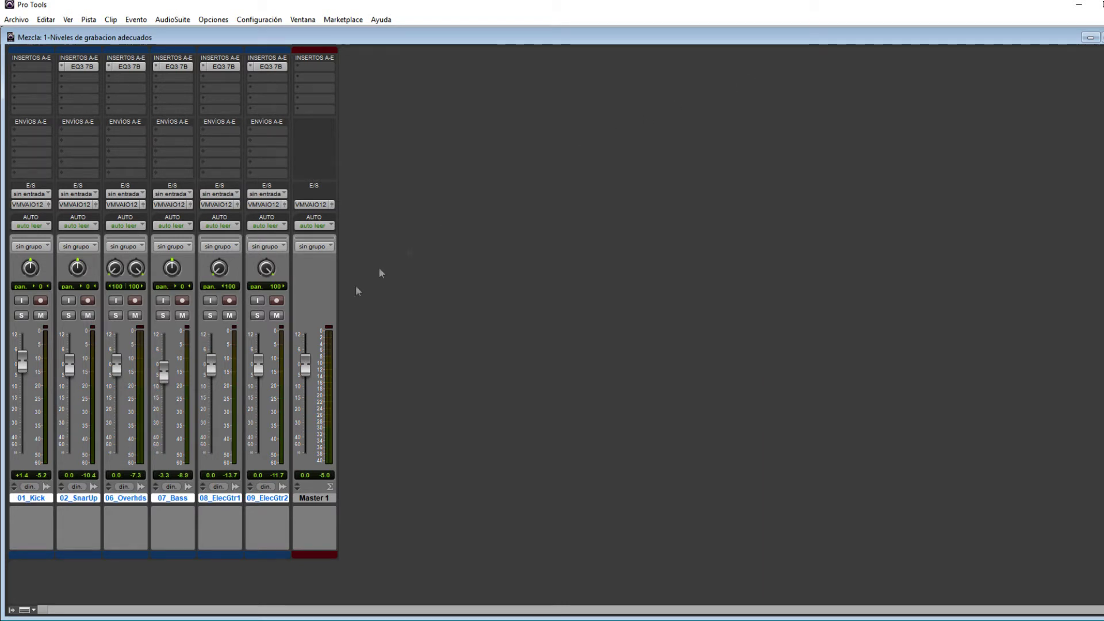
- Enable a 70 Hz high-pass filter with a 12 dB/oct slope in the 07_Bass track's EQ, and close it
left_click(171, 67)
left_click(408, 230)
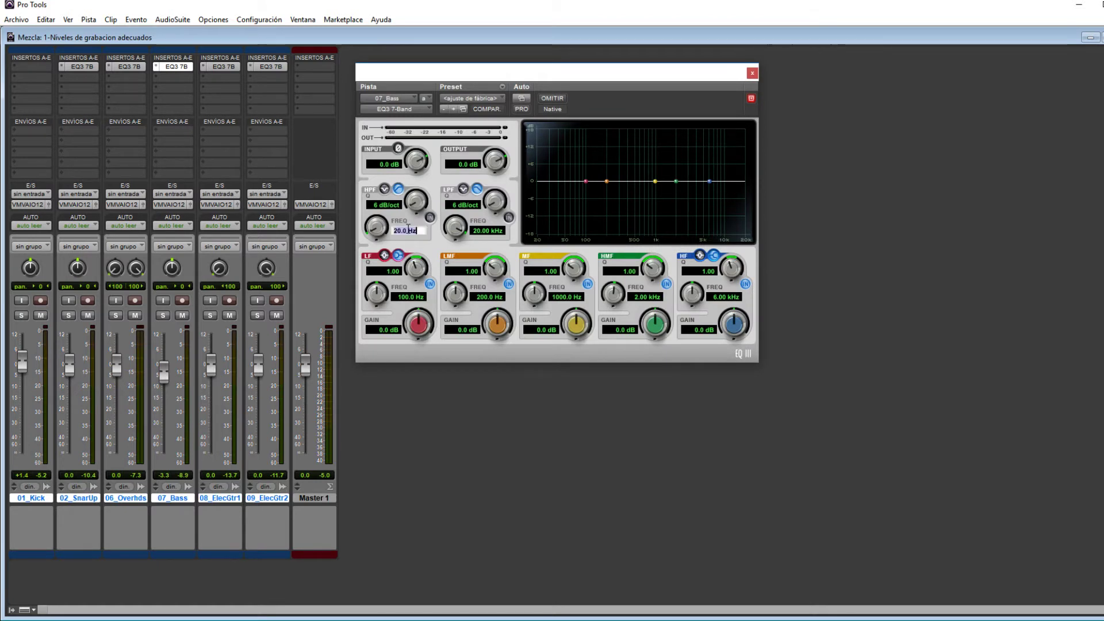
type("70")
key("Return")
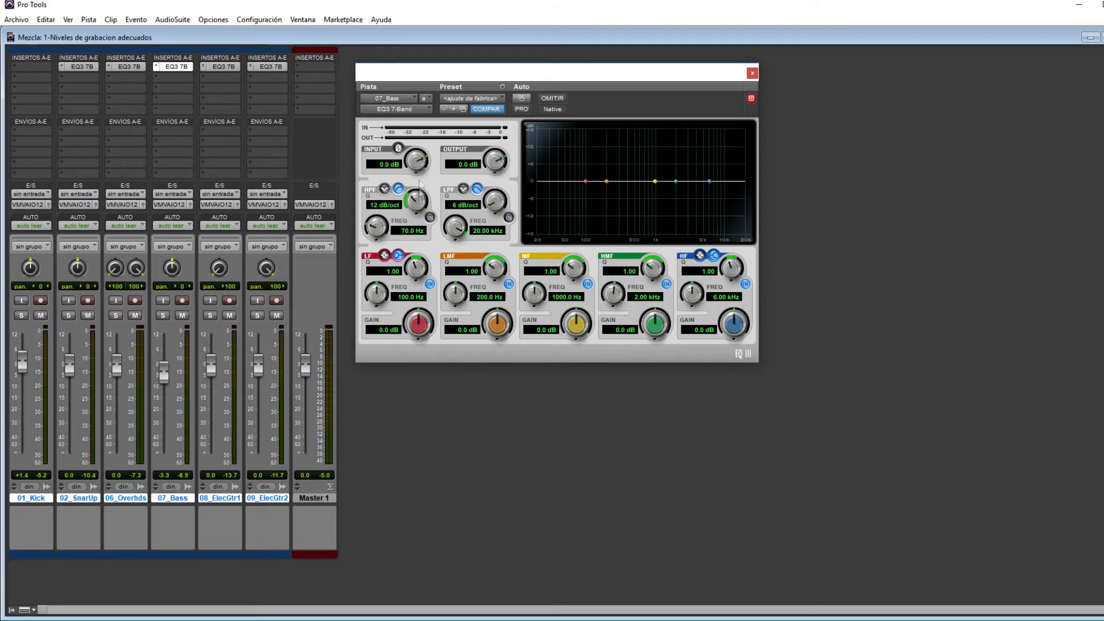
left_click(429, 218)
left_click(751, 74)
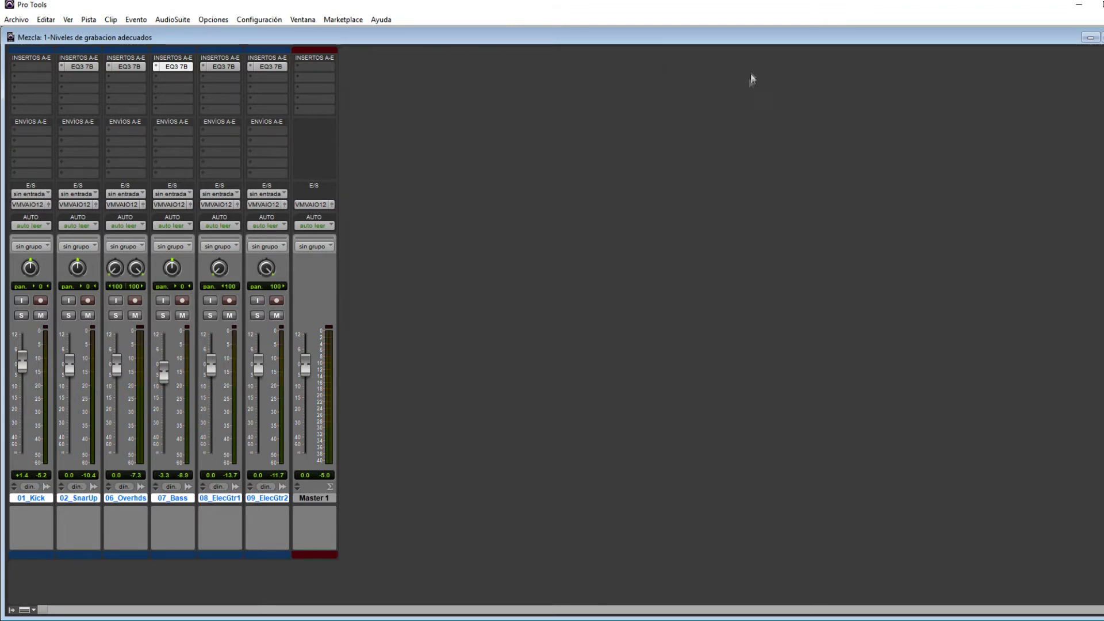
- Enable a 150 Hz high-pass filter with a 12 dB/oct slope in the 08_ElecGtr1 track's EQ, and close it
left_click(218, 66)
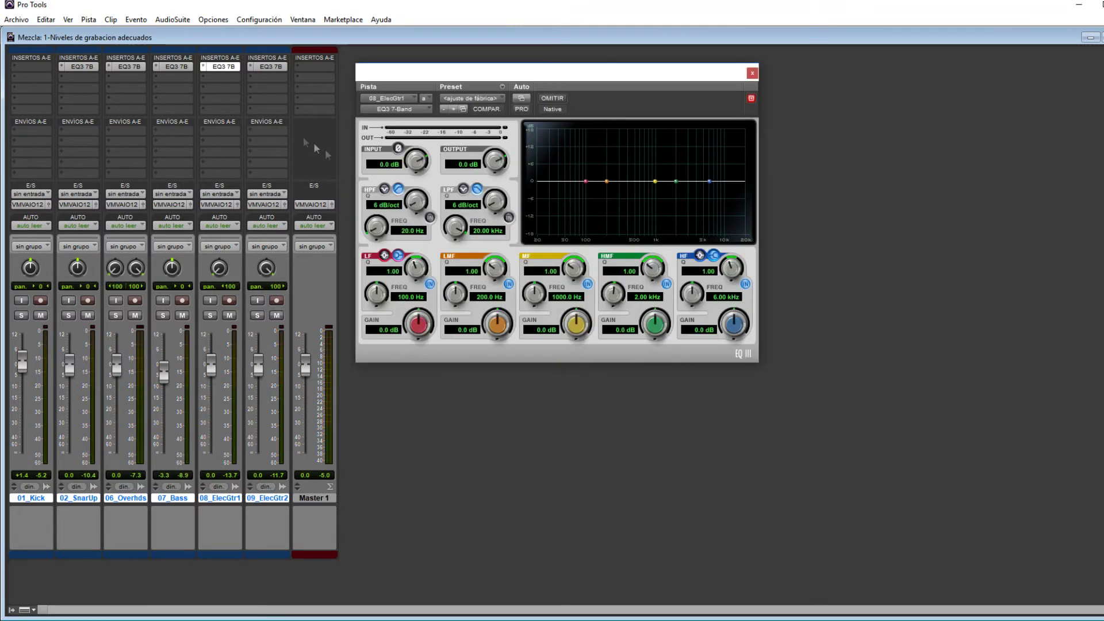
left_click(429, 218)
left_click(400, 231)
type("15")
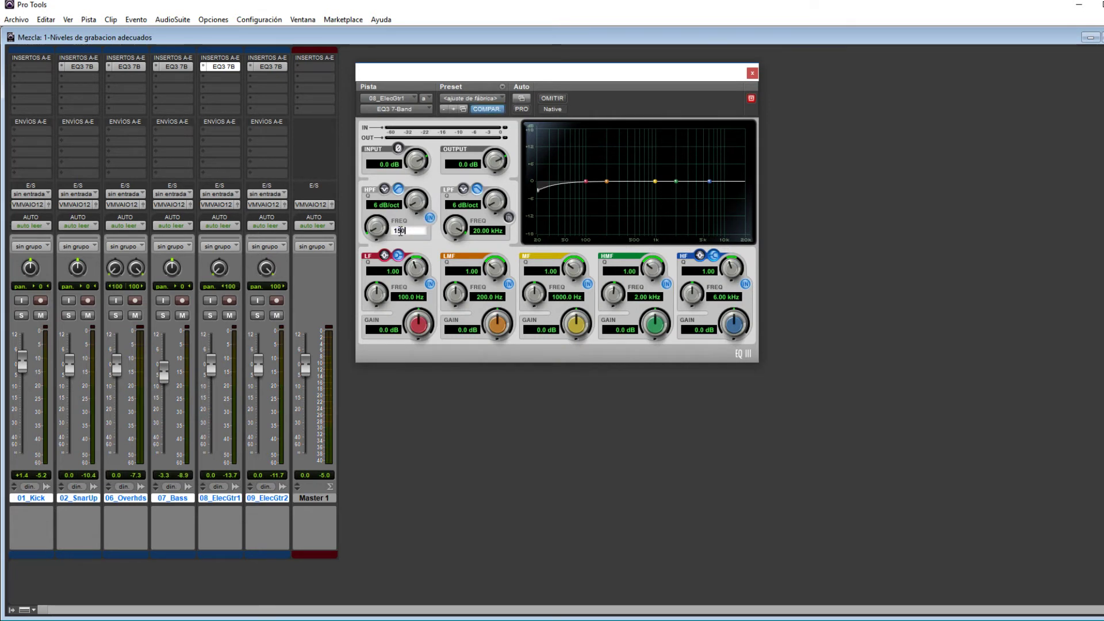
type("0")
key("Return")
left_click_drag(415, 202, 416, 189)
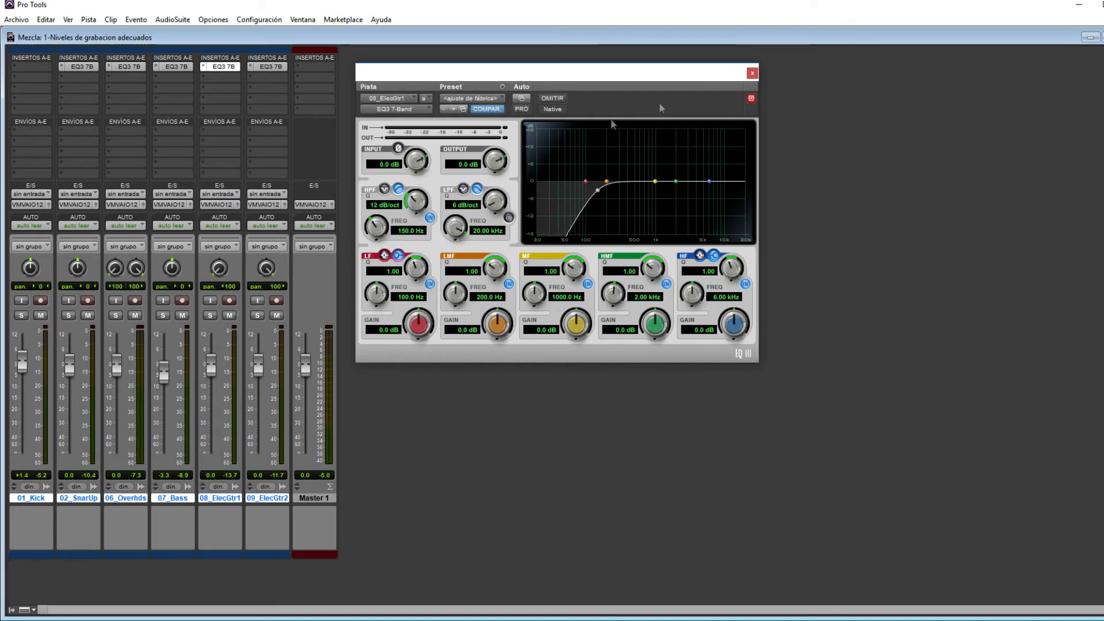
left_click(752, 73)
- Enable a 150 Hz high-pass filter with a 12 dB/oct slope in the 09_ElecGtr2 track's EQ, and close it
left_click(274, 68)
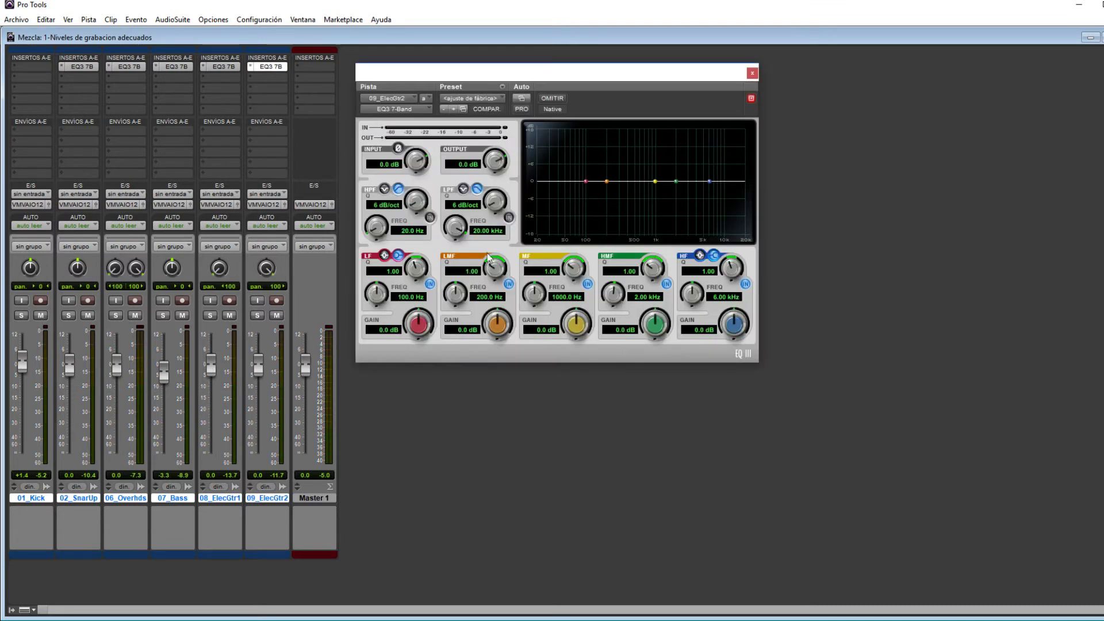
left_click(429, 218)
left_click(405, 231)
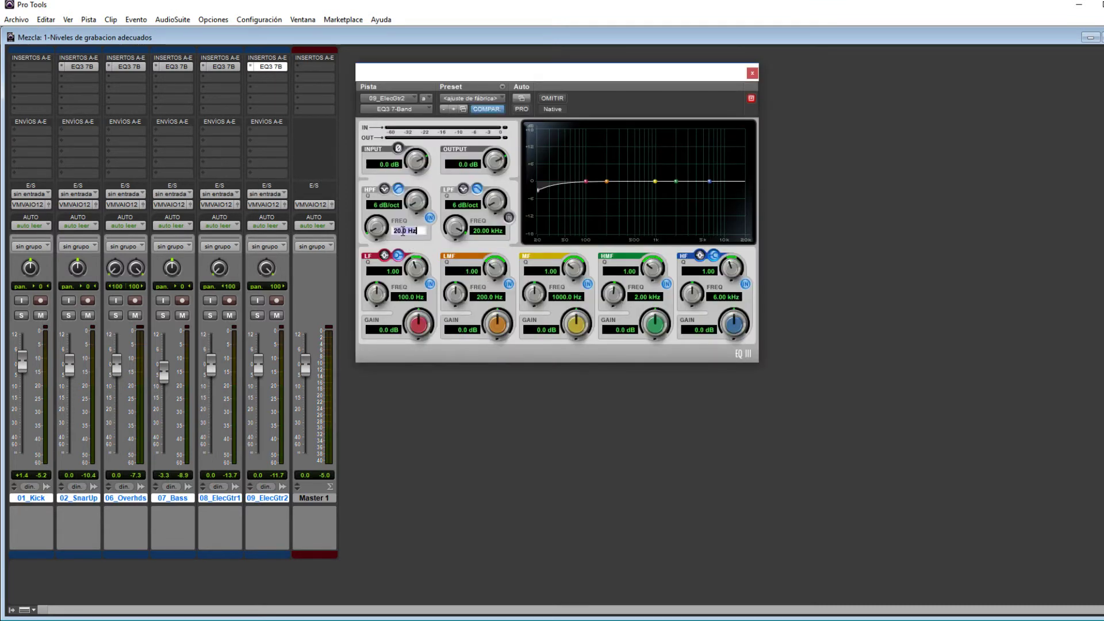
type("150")
key("Return")
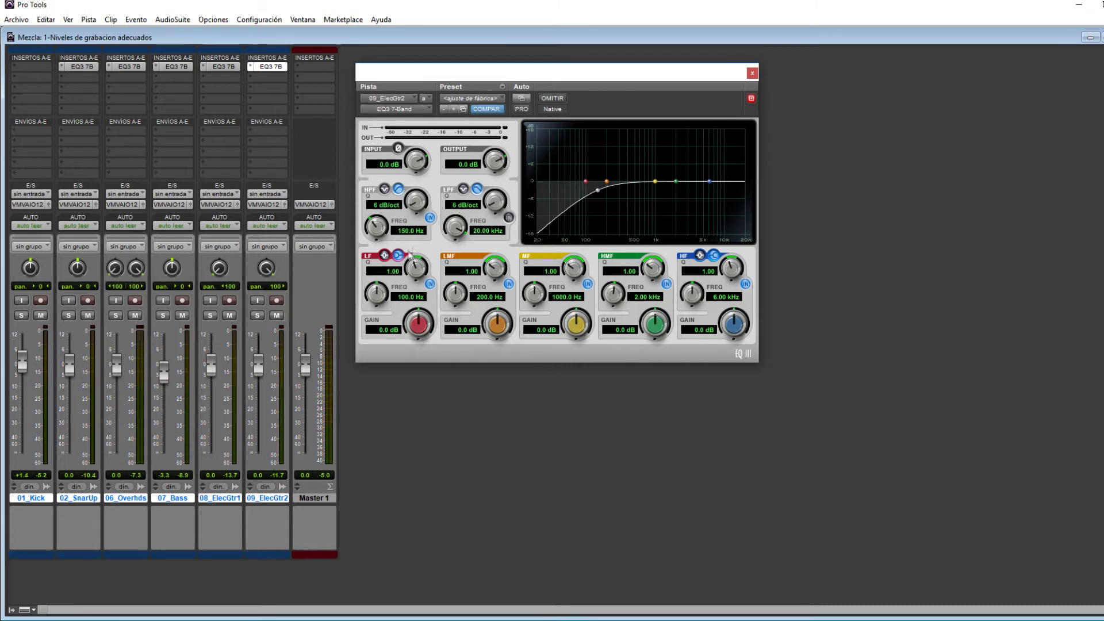
scroll(412, 174, "up", 1)
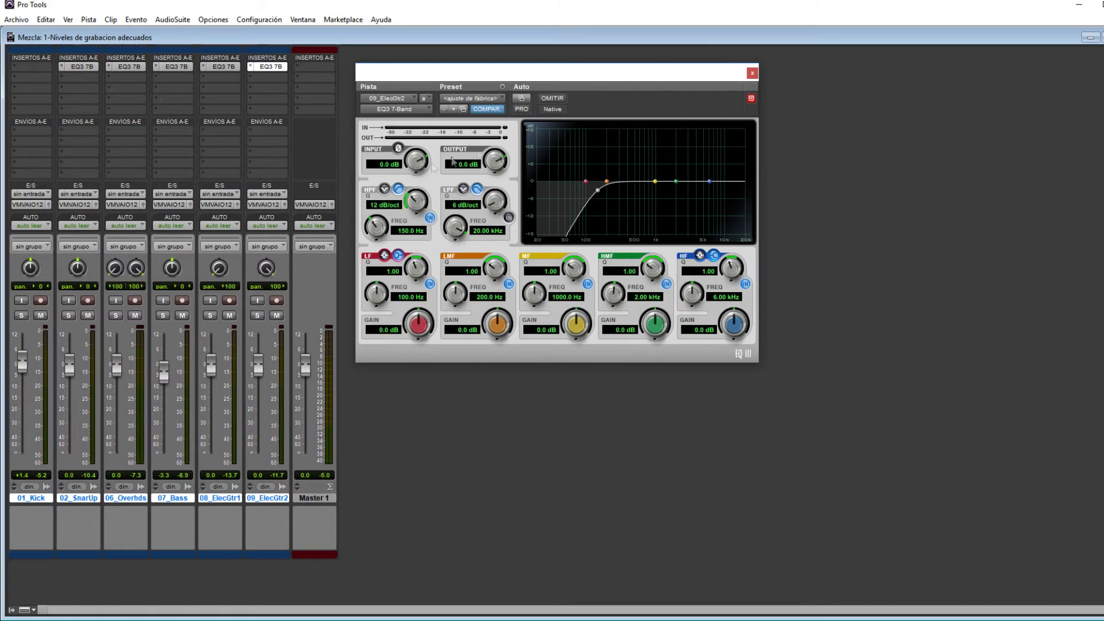
left_click(751, 73)
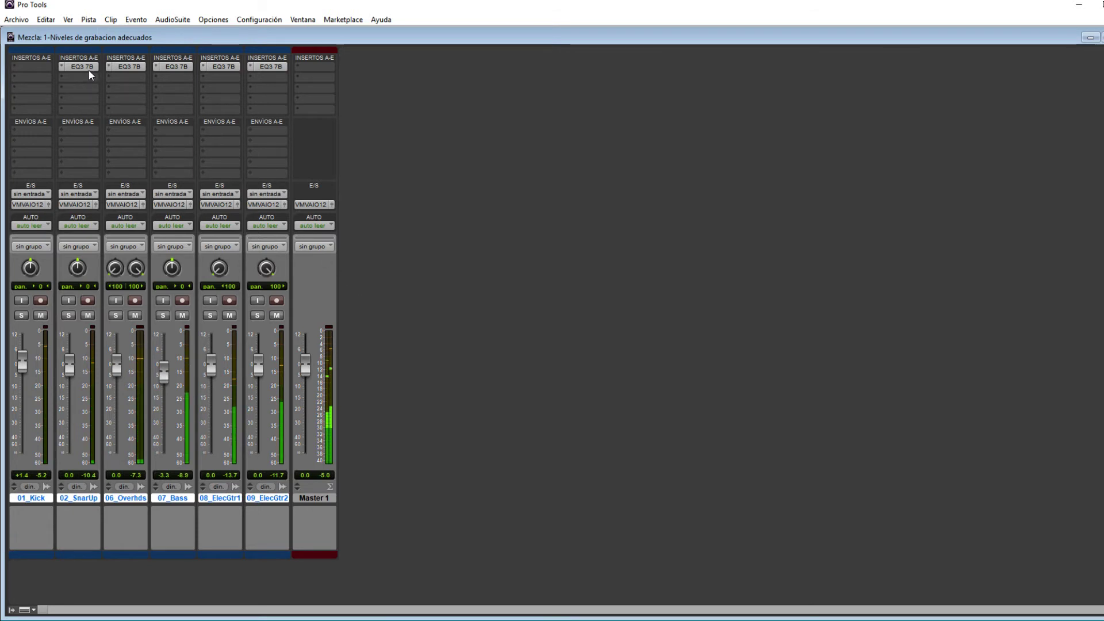
- During playback, bypass and reactivate all five EQ inserts twice to compare the mix with and without the high-pass filters
mouse_move(89, 74)
left_mouse_down()
mouse_move(265, 61)
mouse_move(270, 70)
left_mouse_up()
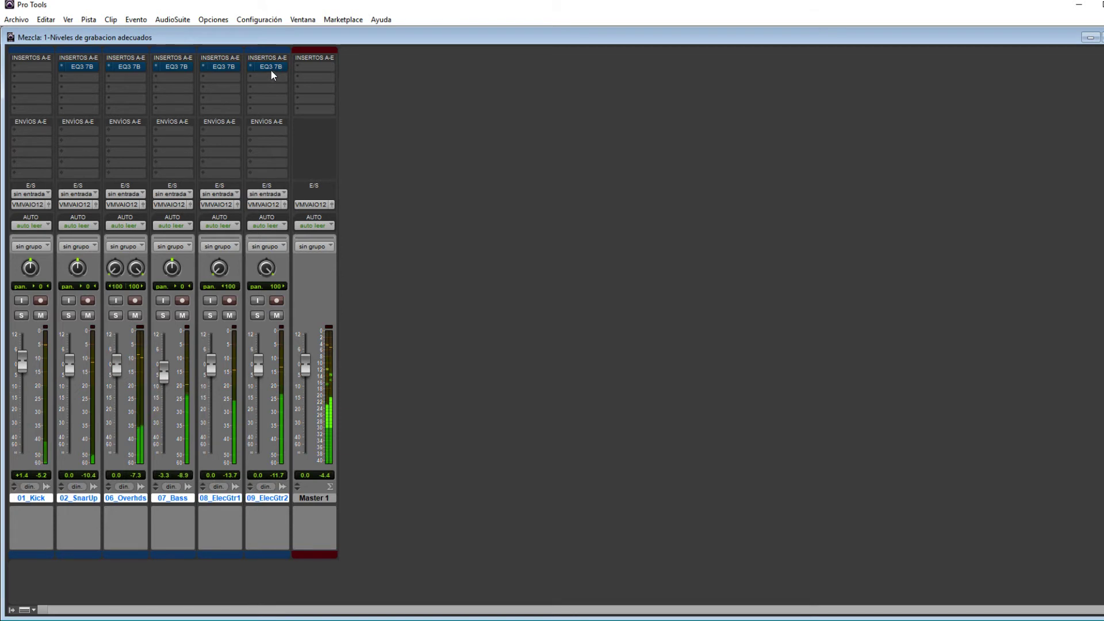
left_click_drag(271, 70, 90, 63)
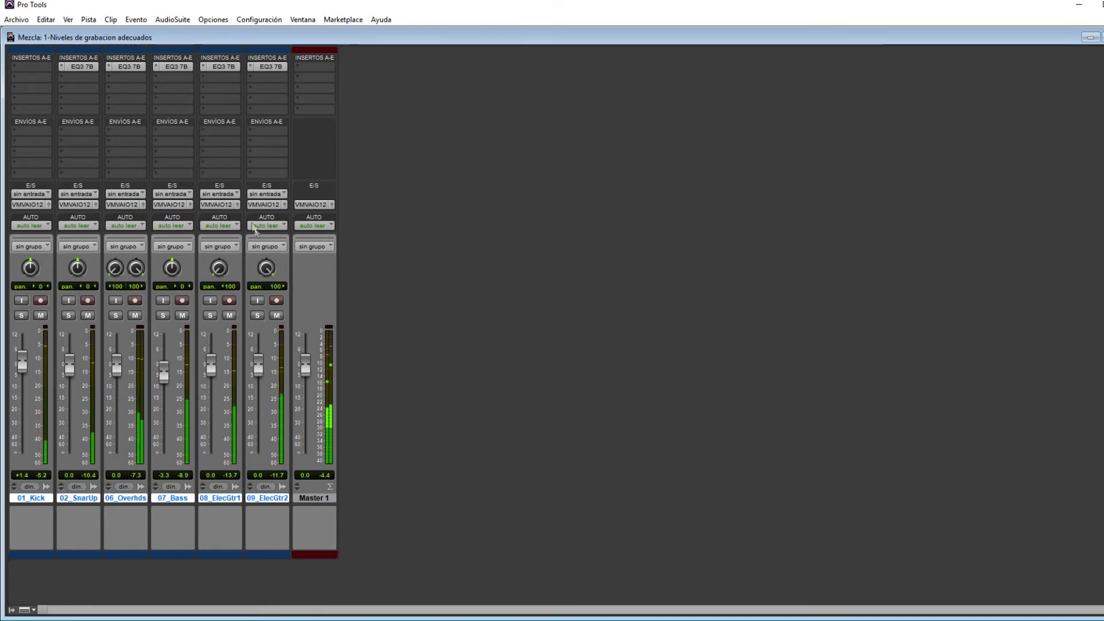
left_click(223, 66, "ctrl")
left_click(176, 67, "ctrl")
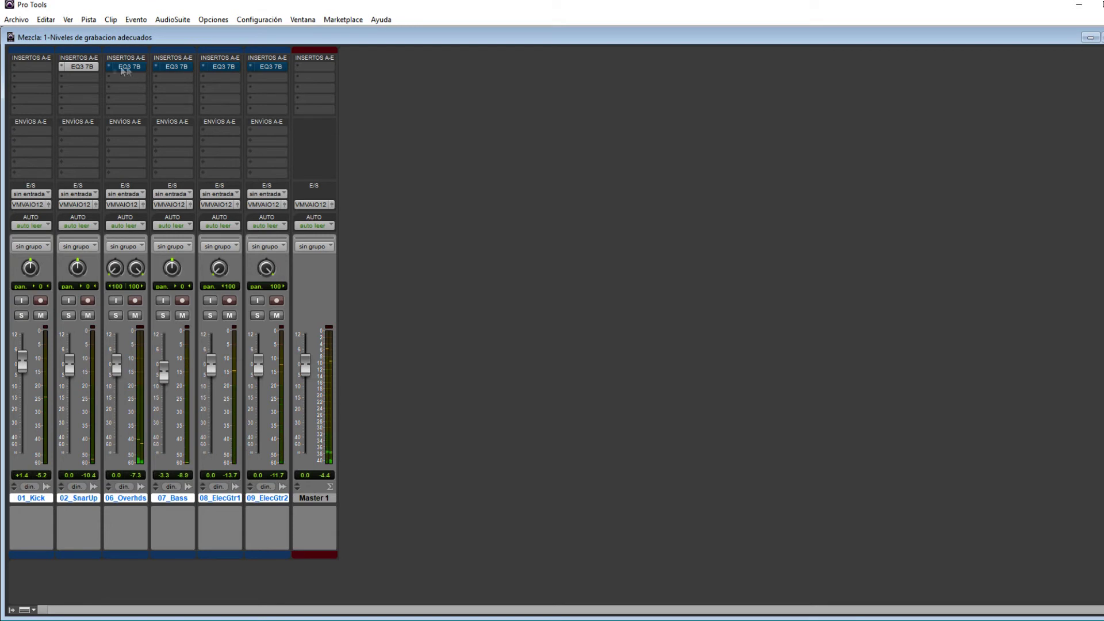
left_click(271, 66, "ctrl")
left_click(223, 67, "ctrl")
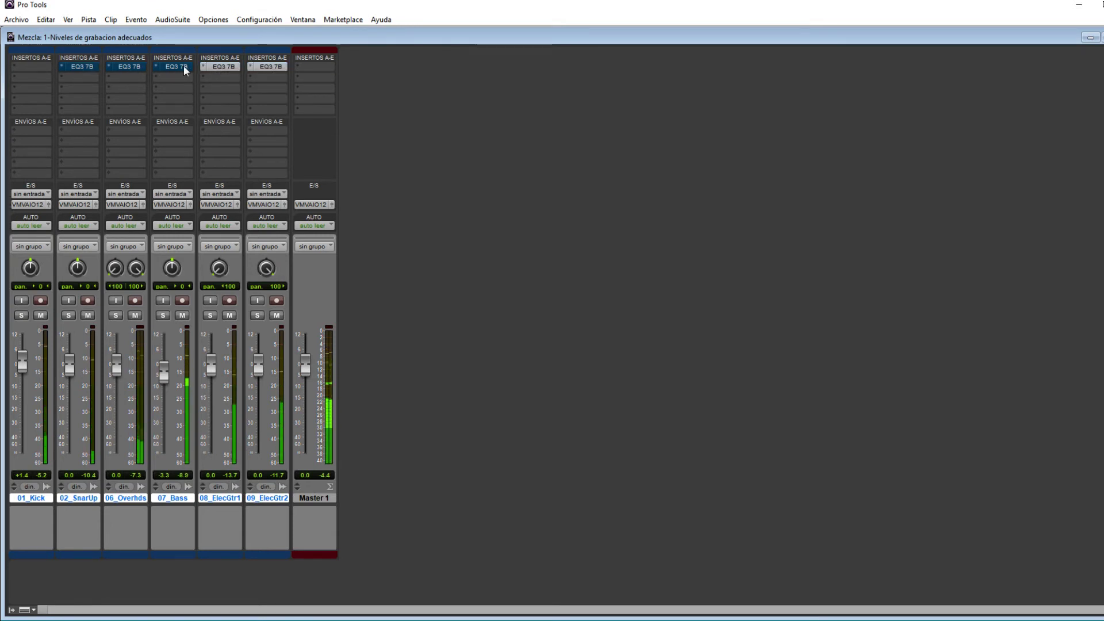
left_click(175, 67, "ctrl")
left_click(112, 69, "ctrl")
left_click(81, 66, "ctrl")
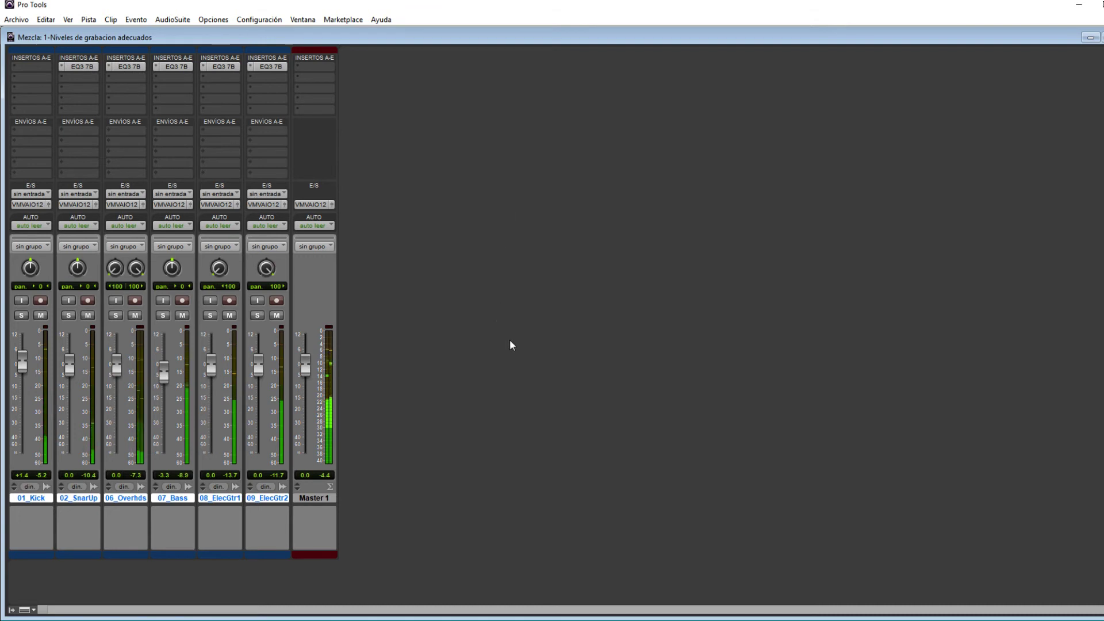